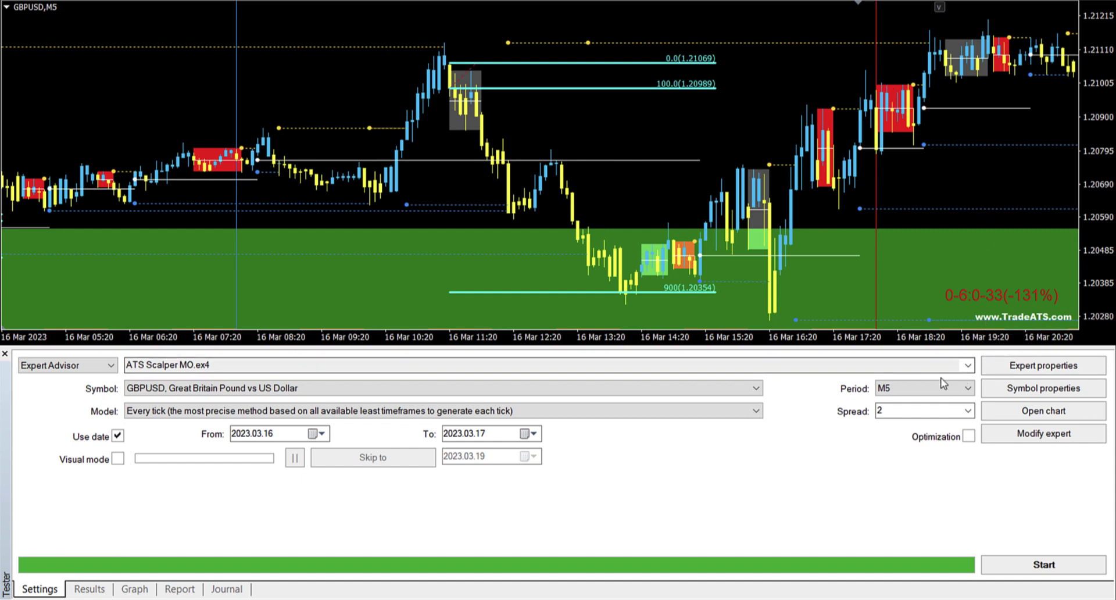
Review the ATS Scalper expert's input parameters, including trading hours, initial levels and money management settings, and close them.
click(1032, 369)
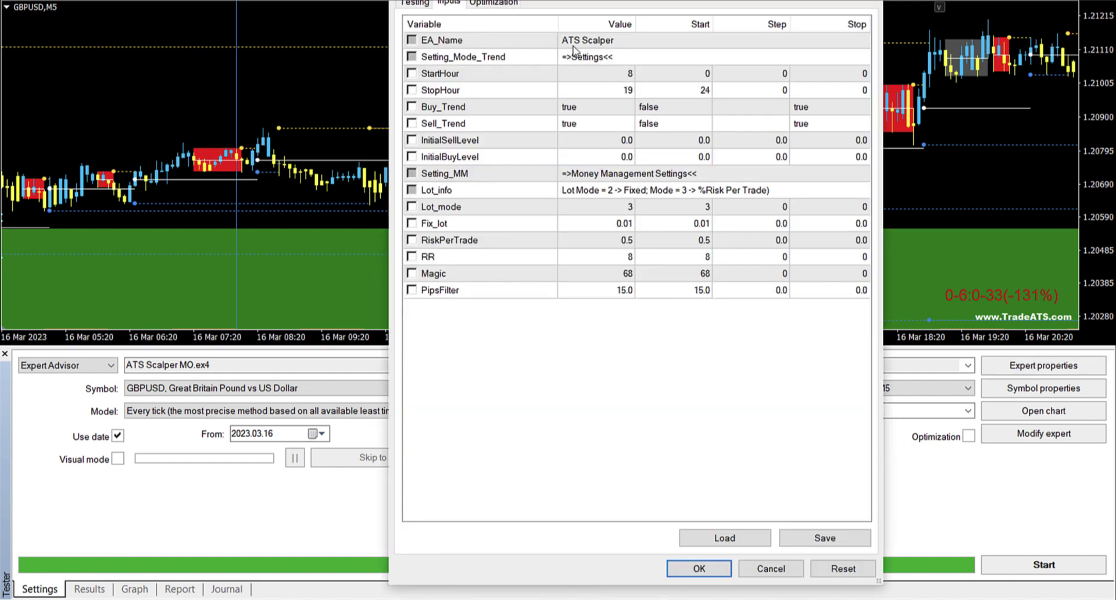
click(617, 41)
click(619, 41)
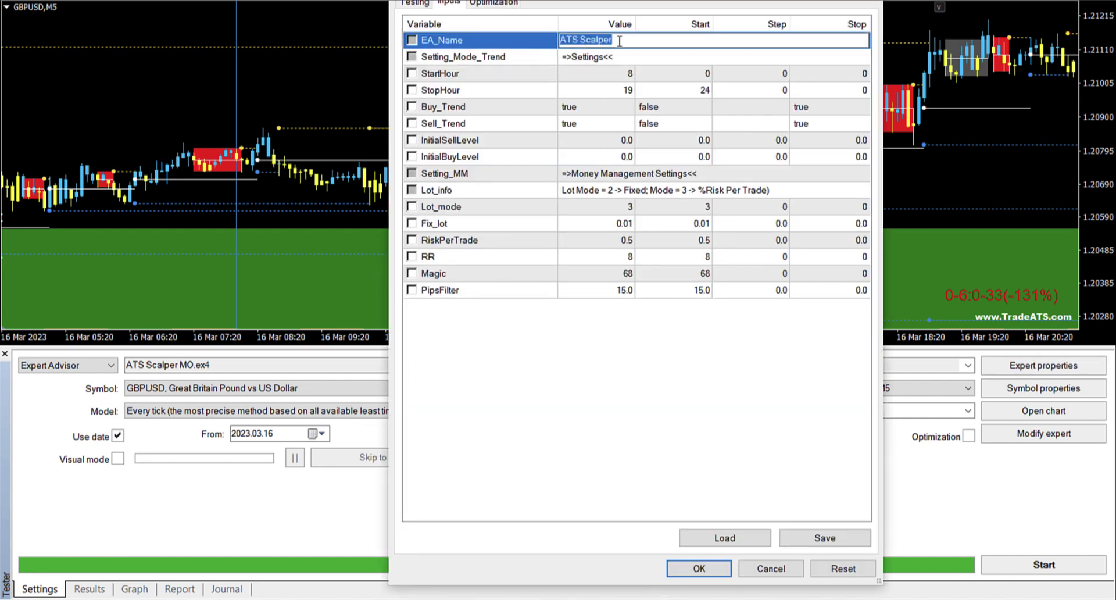
click(620, 41)
click(612, 80)
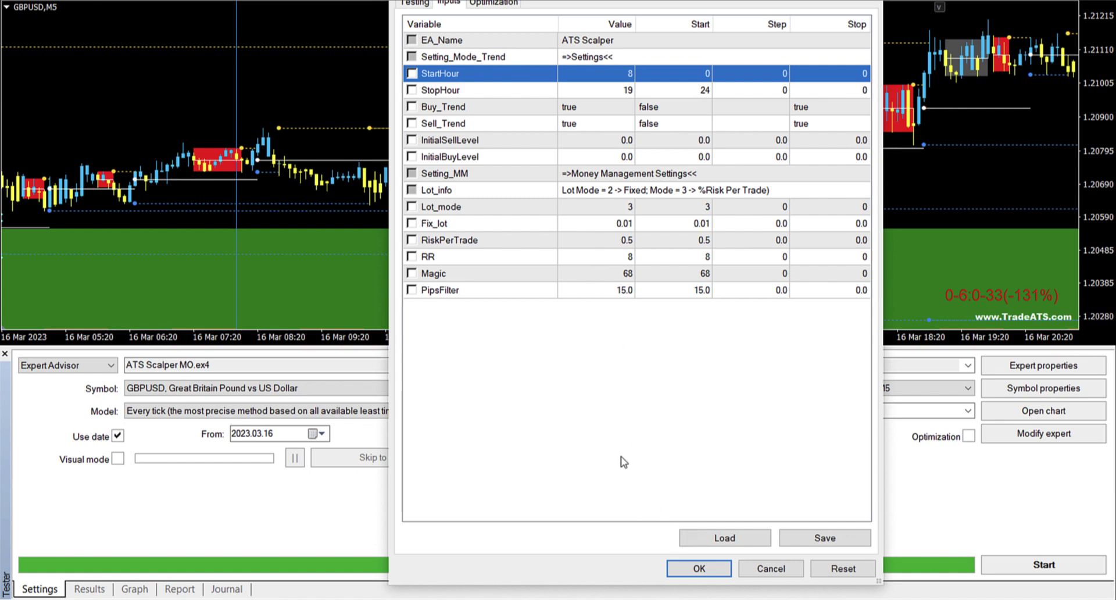
click(692, 573)
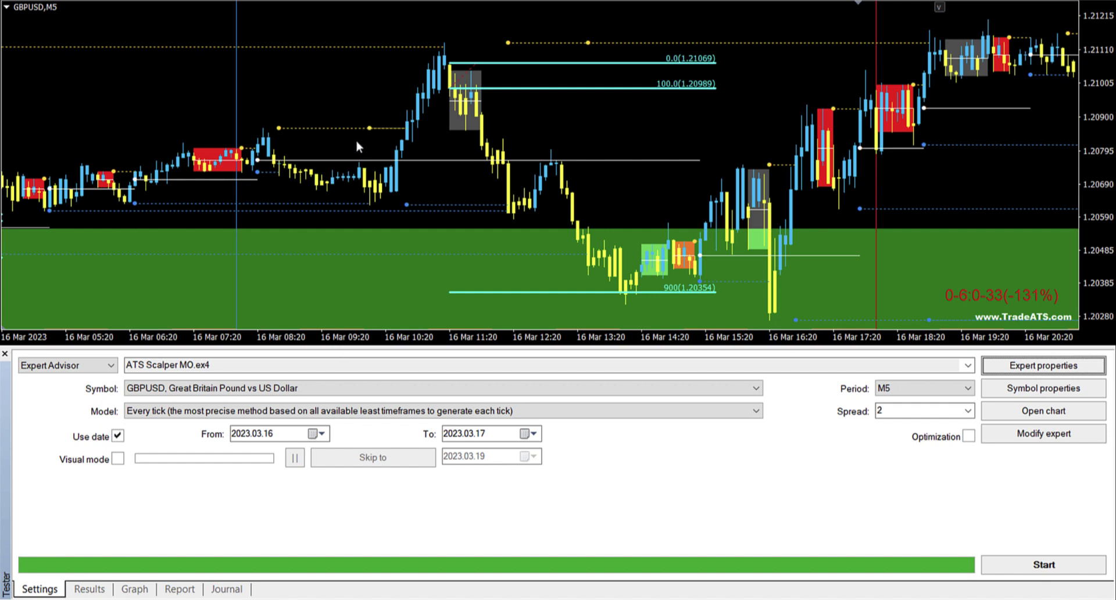
Inspect the GBPUSD levels at the trading start hour with the crosshair, and set InitialSellLevel to 1.2111 and InitialBuyLevel to 1.206.
middle_click(338, 105)
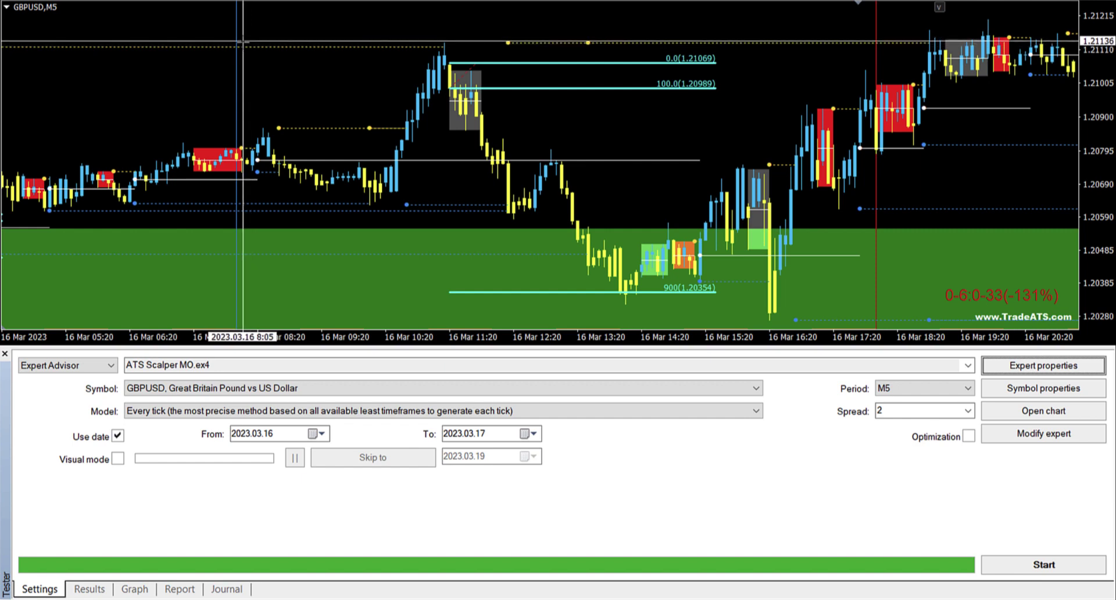
click(244, 69)
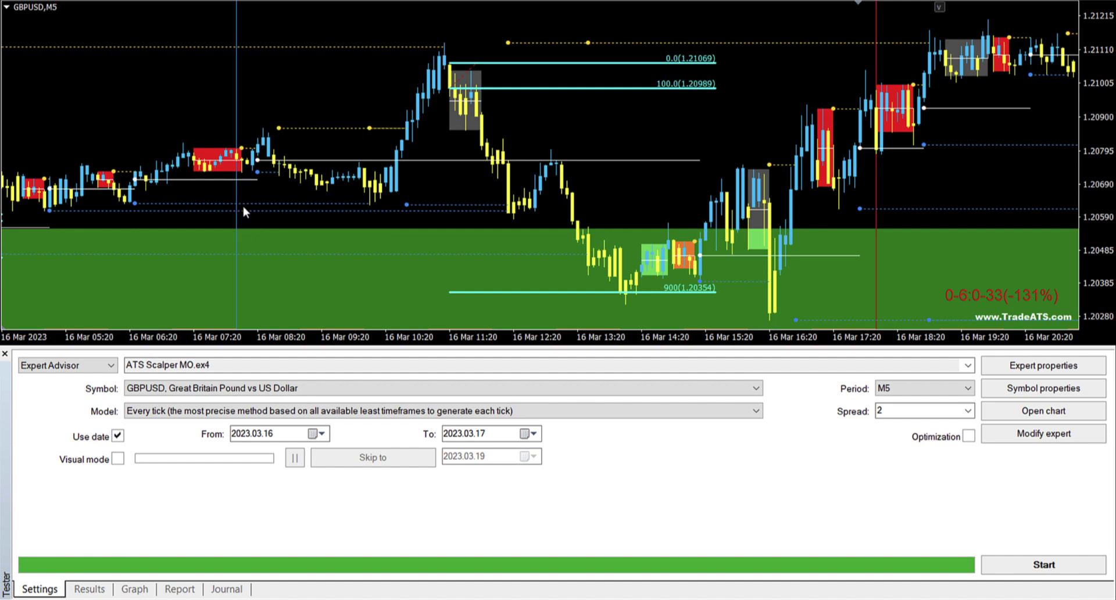
middle_click(245, 209)
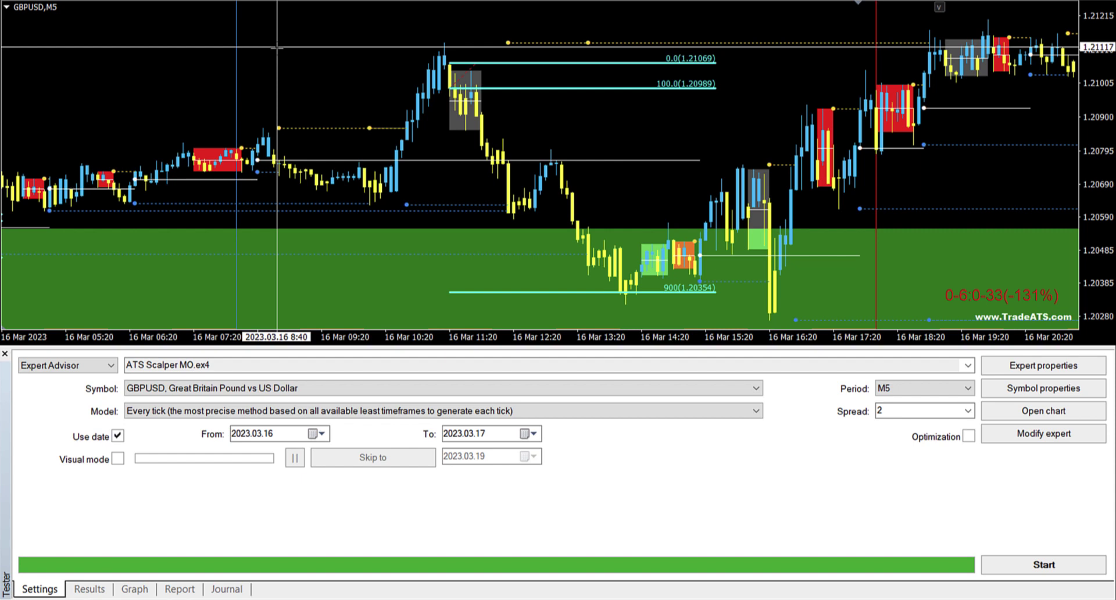
key(Escape)
click(1014, 364)
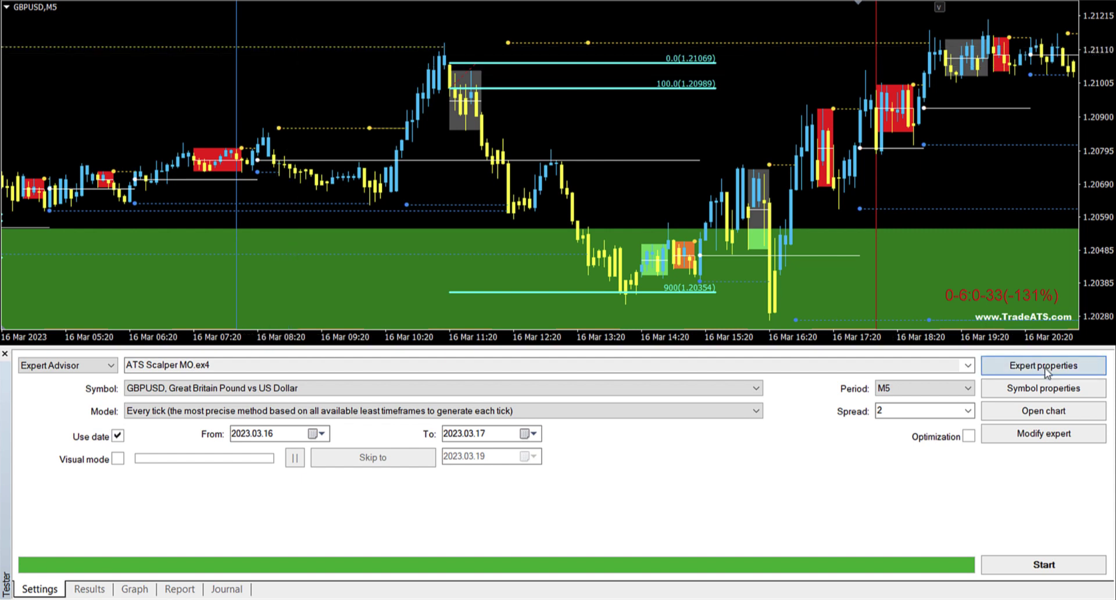
double_click(600, 140)
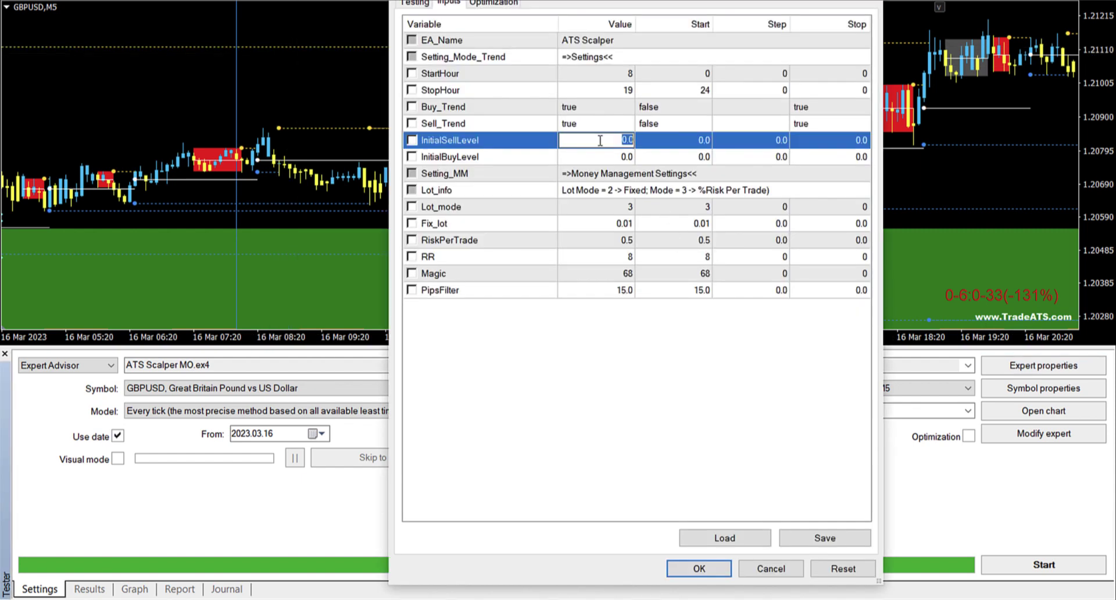
text(1.2111)
double_click(600, 155)
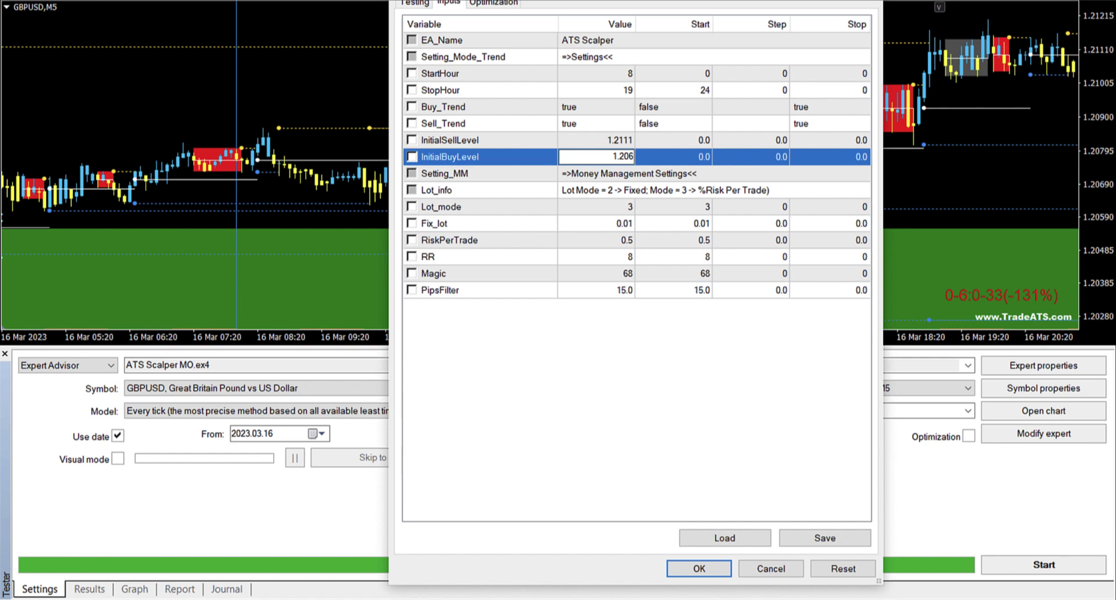
click(592, 375)
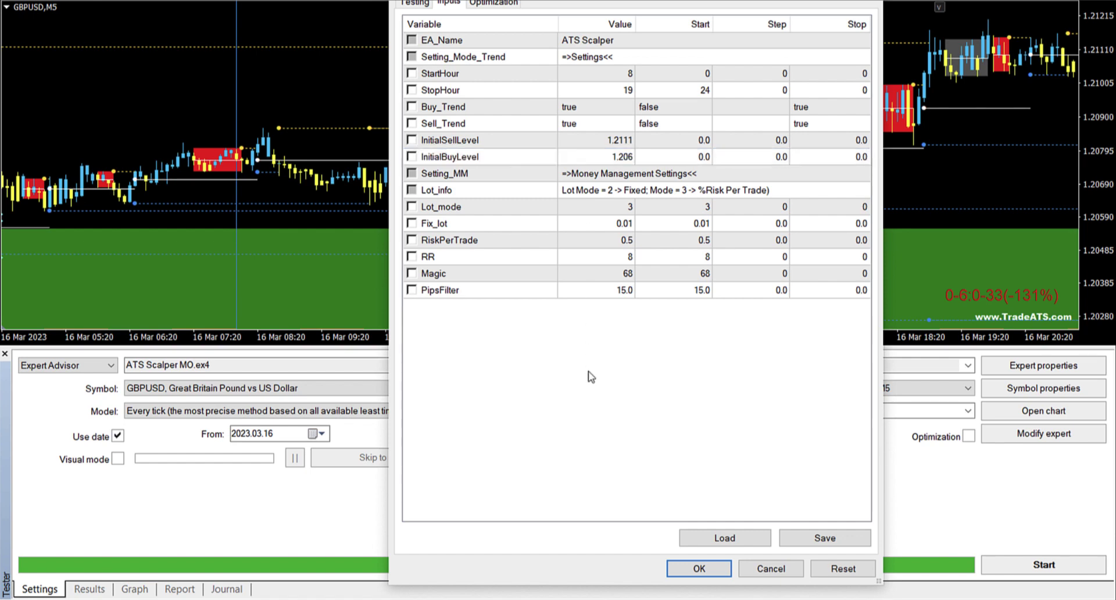
click(699, 570)
Run the GBPUSD M5 backtest of ATS Scalper MO and open its list of executed trades.
click(995, 565)
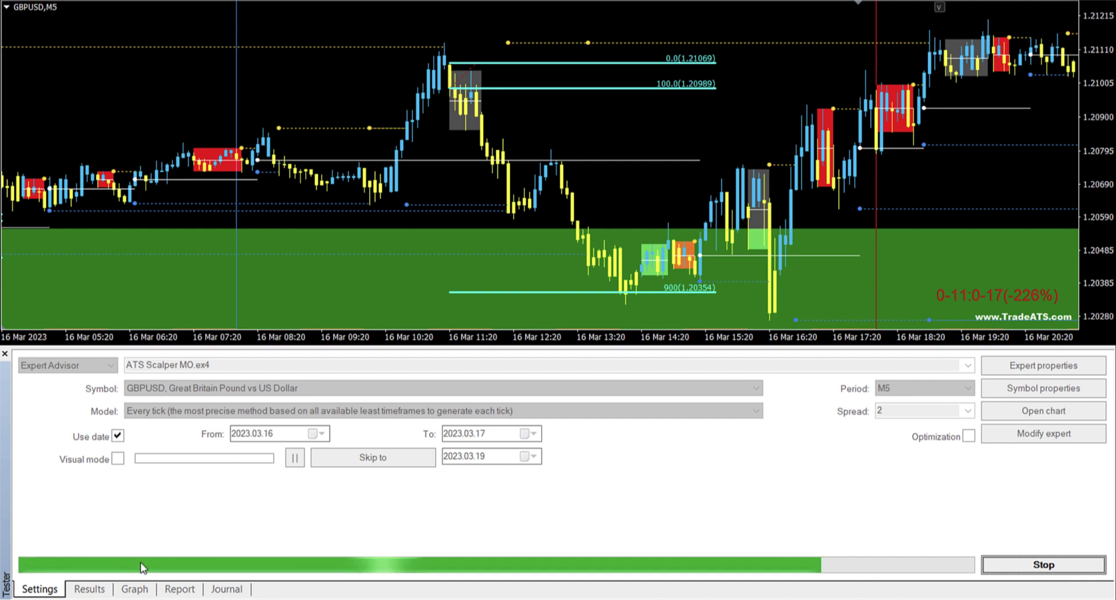
click(90, 589)
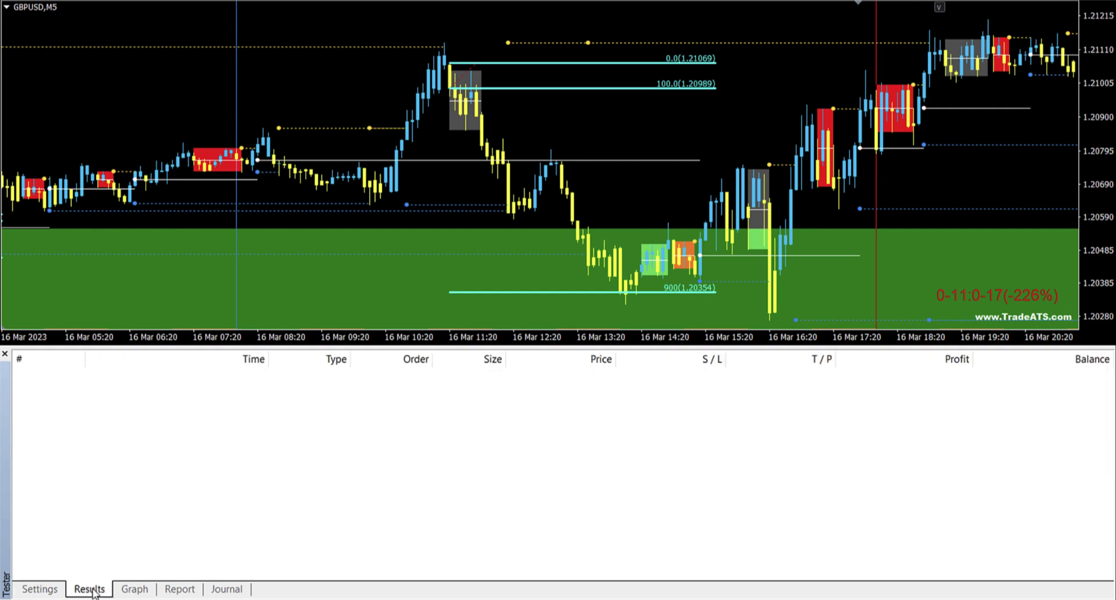
click(39, 589)
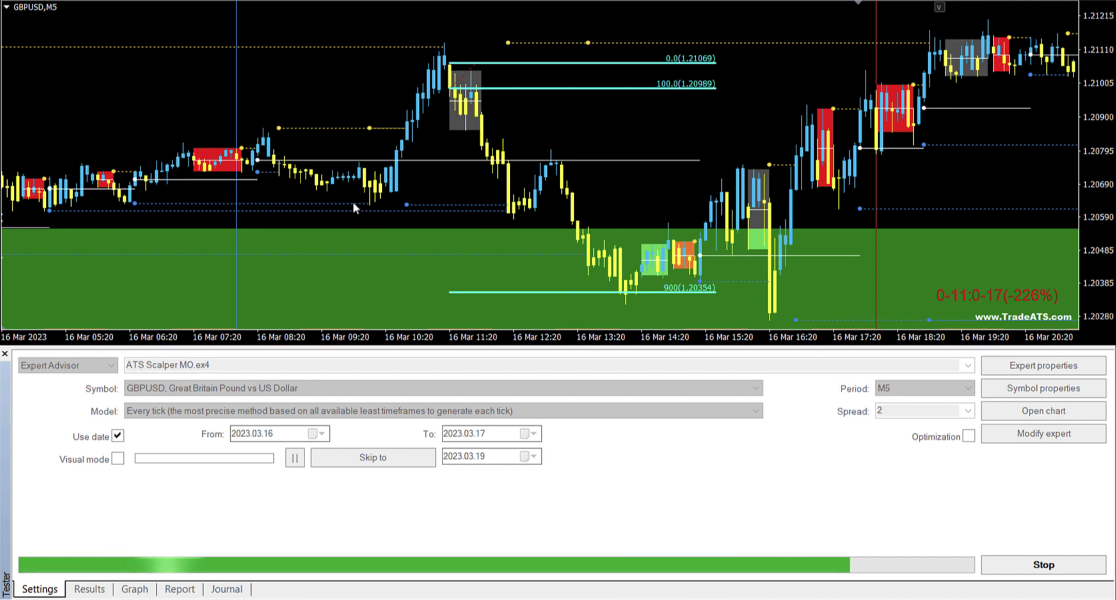
click(93, 590)
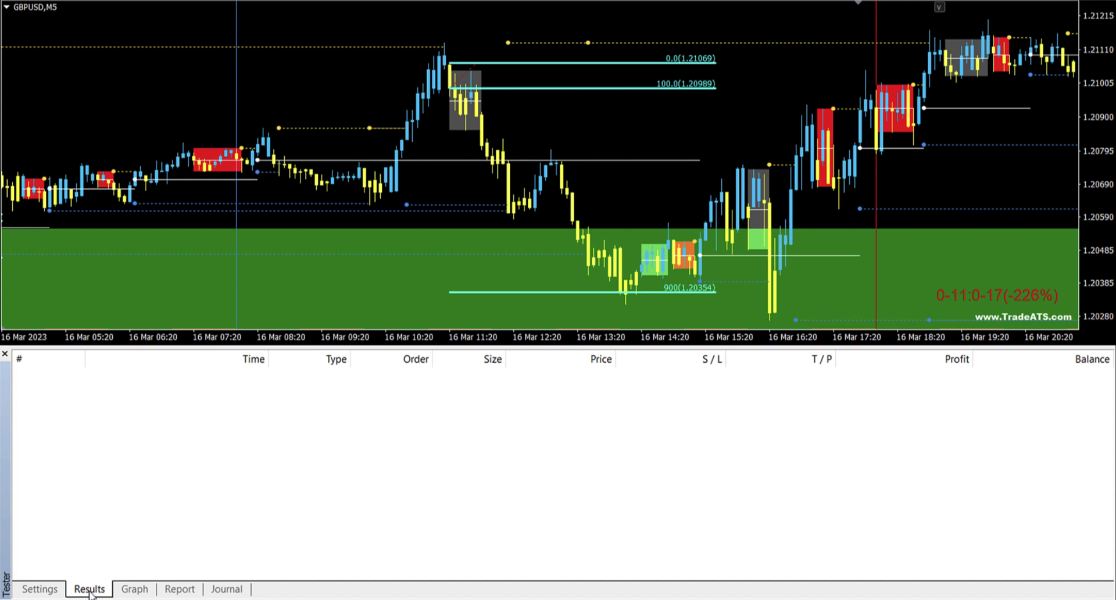
click(39, 589)
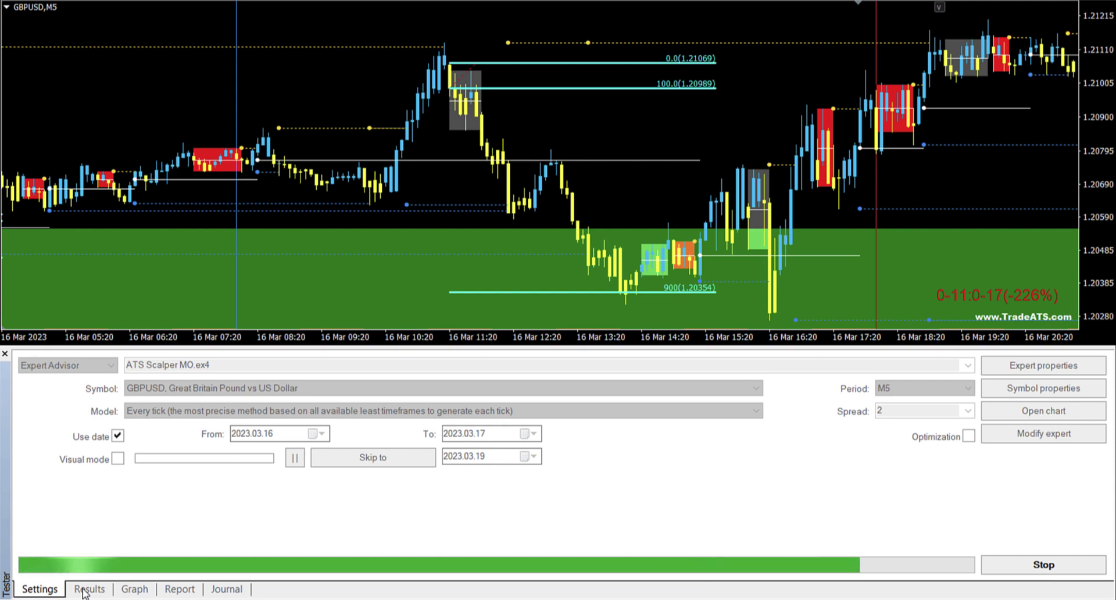
click(83, 590)
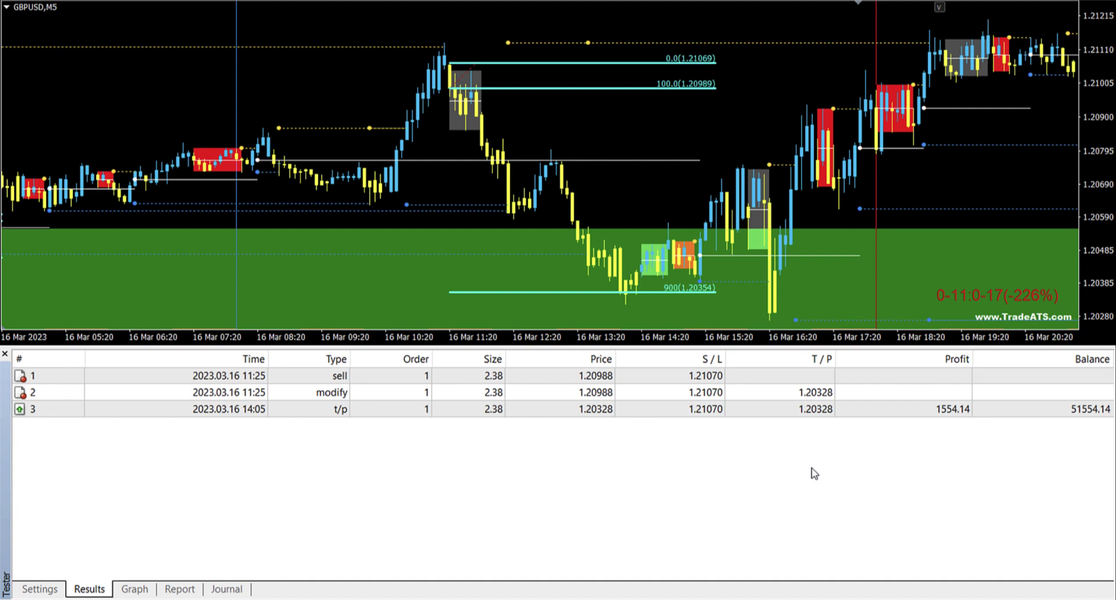
Examine the GBPUSD backtest's balance graph, trade list and performance report, and return to the tester settings.
click(130, 590)
click(88, 591)
click(46, 591)
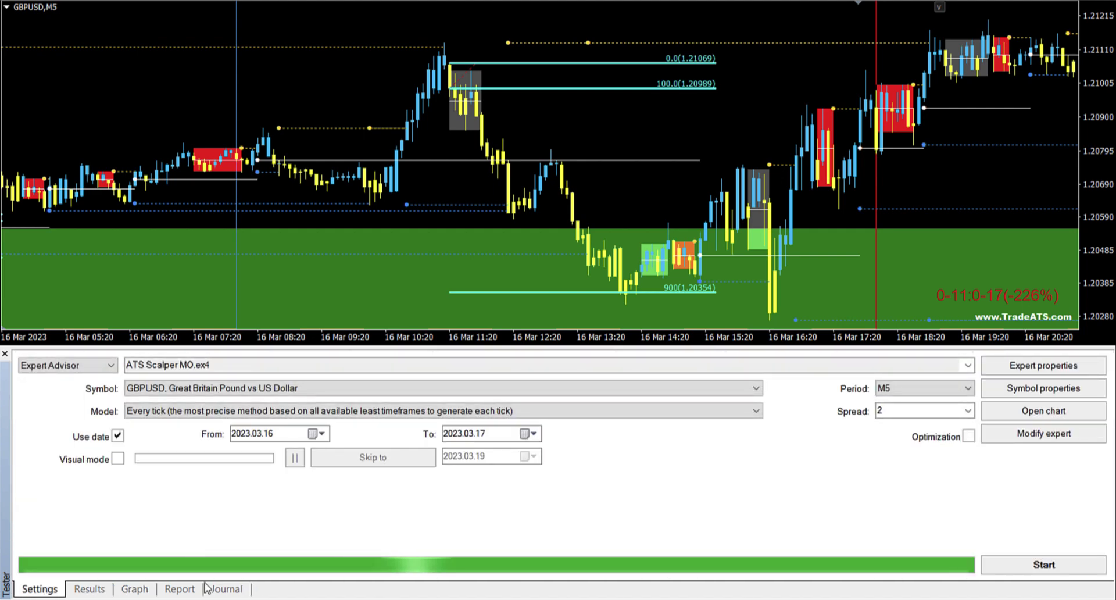
click(176, 590)
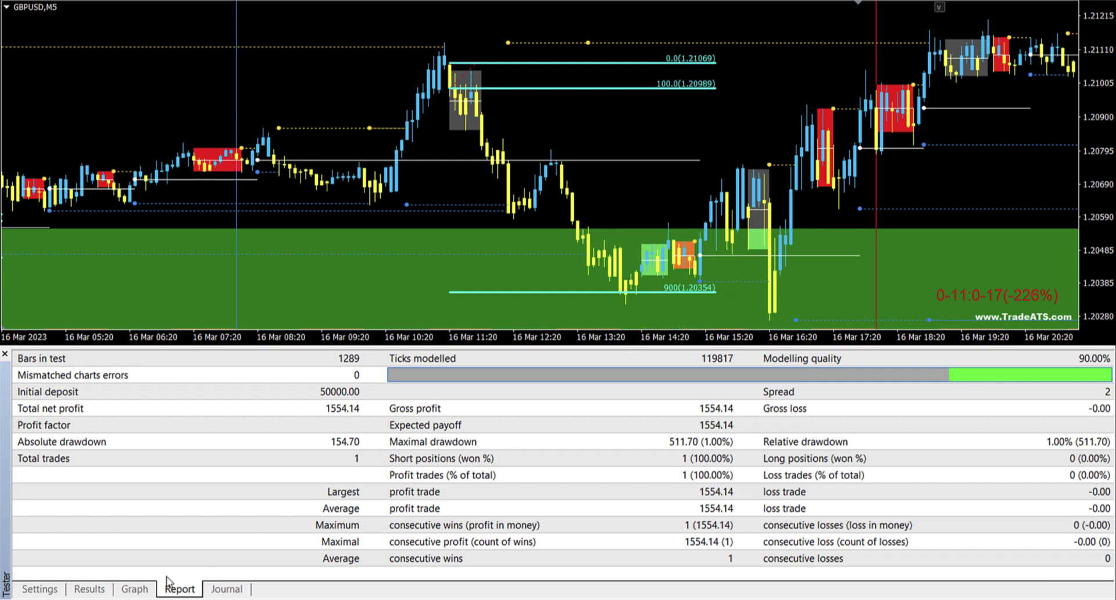
click(133, 589)
click(44, 591)
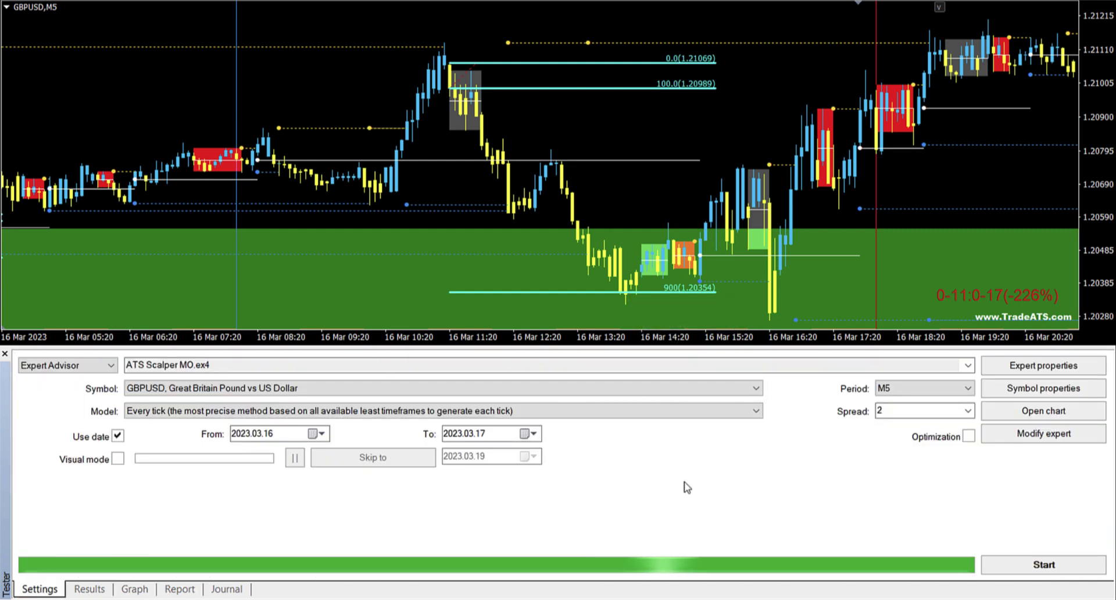
Switch the chart to AUDJPY and select AUDJPY, Australian Dollar vs Japanese Yen as the tester symbol.
click(940, 8)
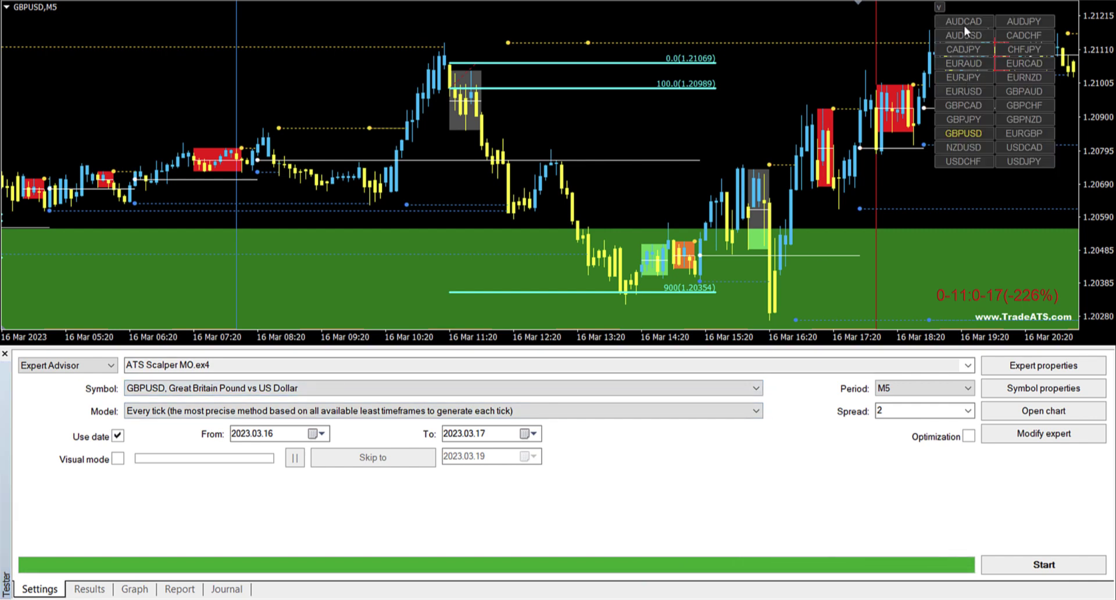
click(1023, 20)
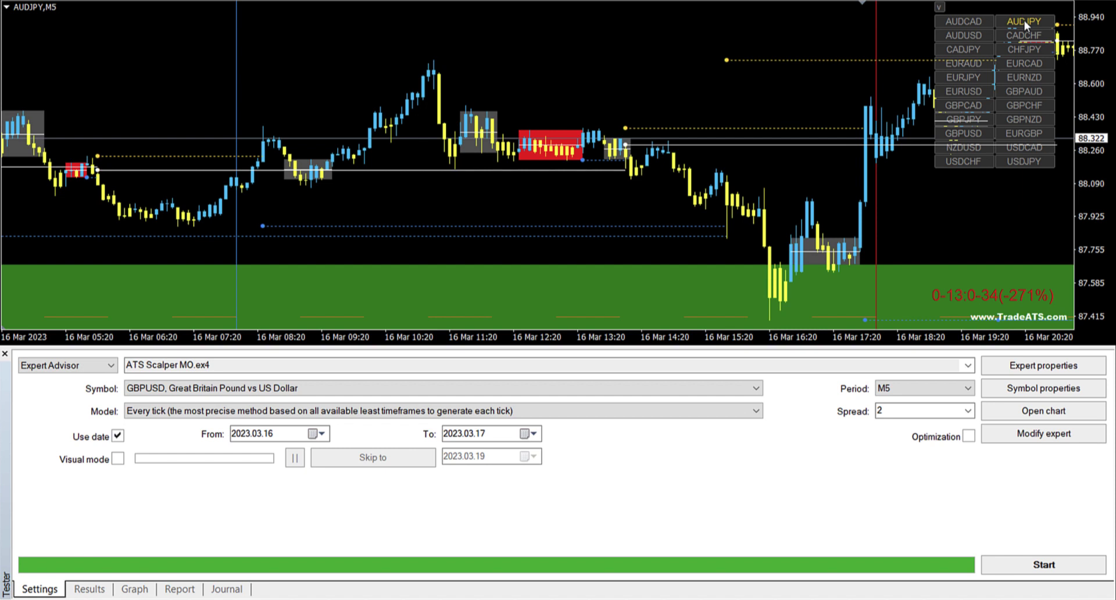
click(940, 8)
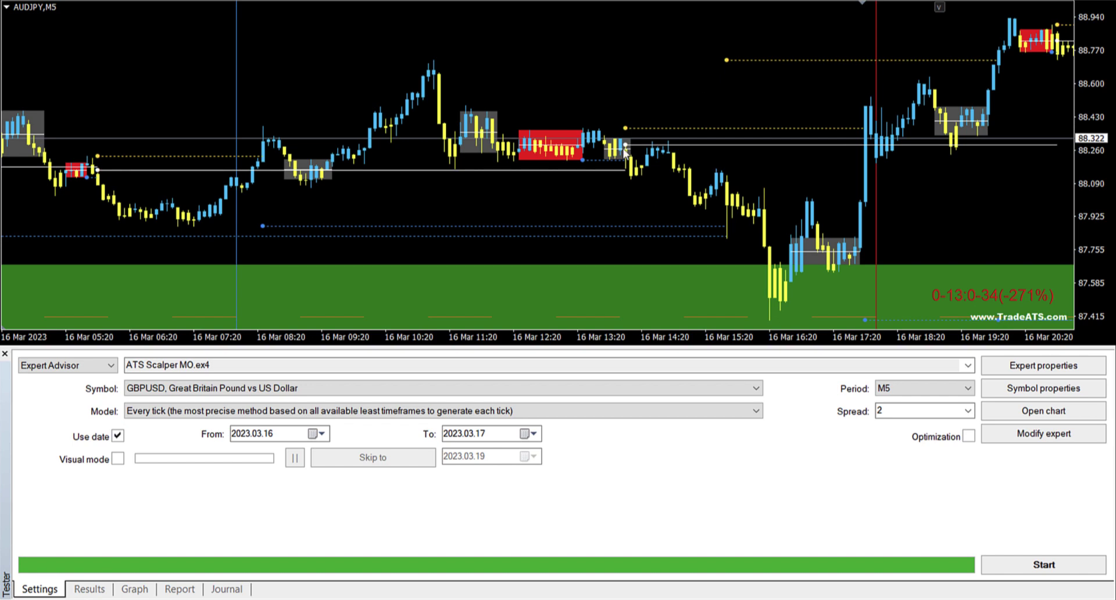
click(341, 396)
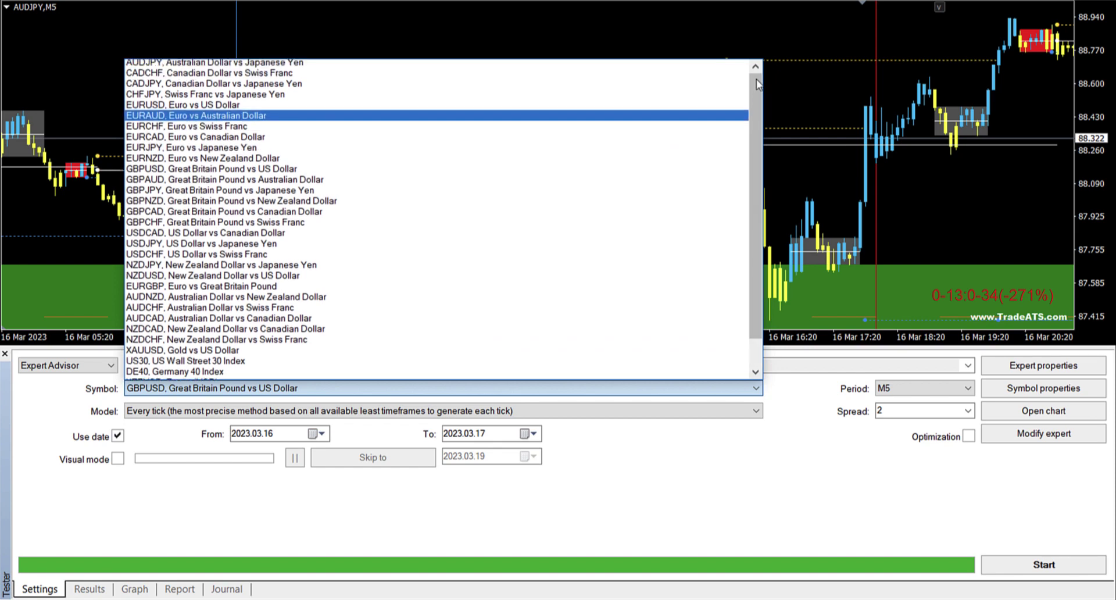
scroll(442, 221, up, 2)
click(235, 75)
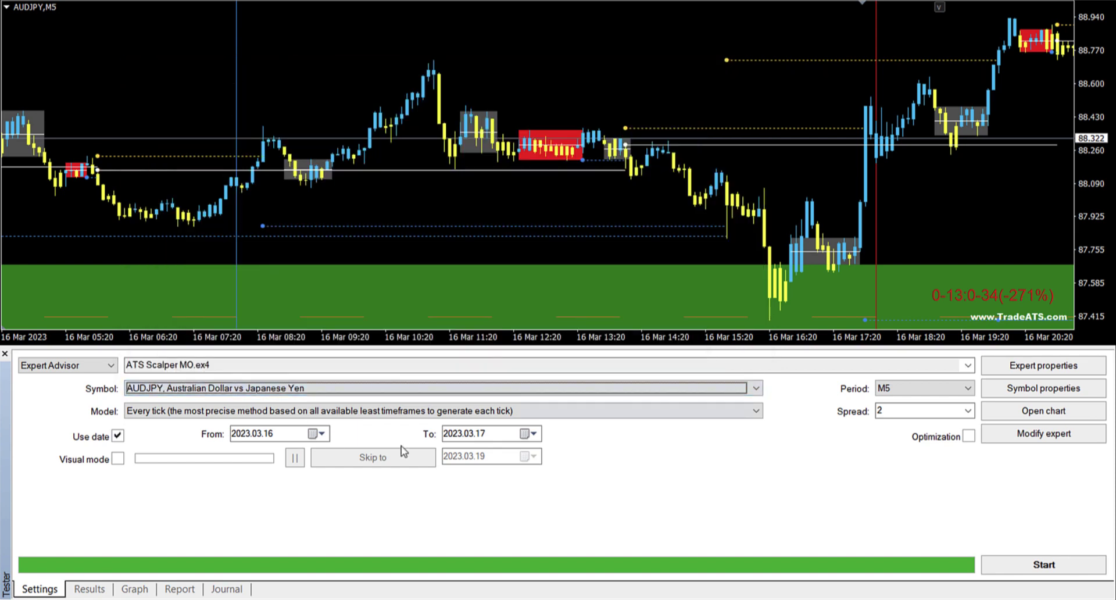
click(817, 347)
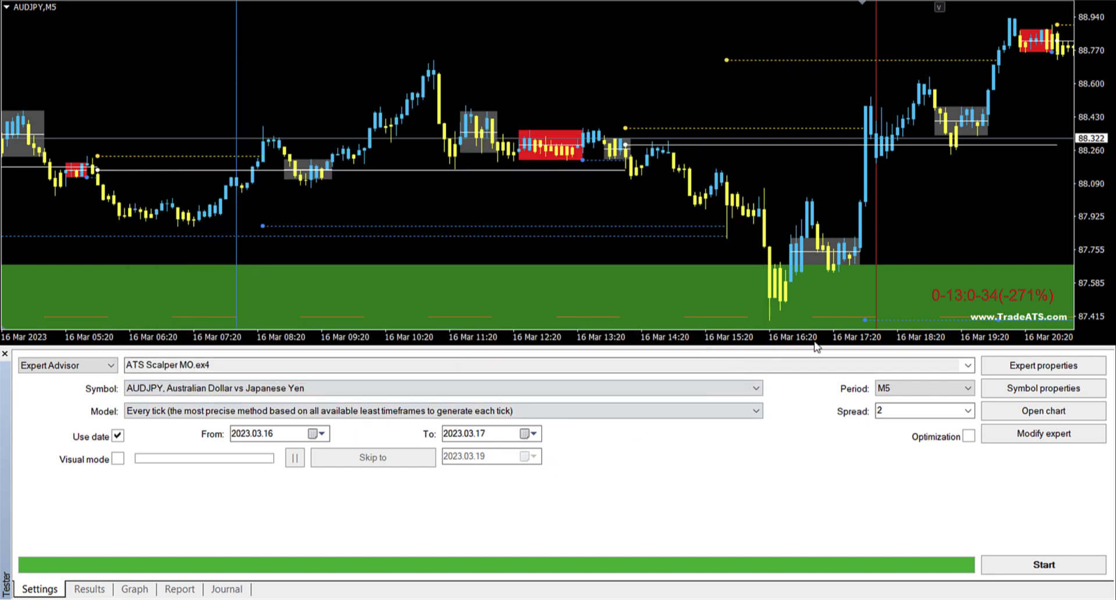
Inspect the AUDJPY levels near the trading start hour with the crosshair, and set InitialSellLevel to 88.22 and InitialBuyLevel to 87.82.
middle_click(474, 186)
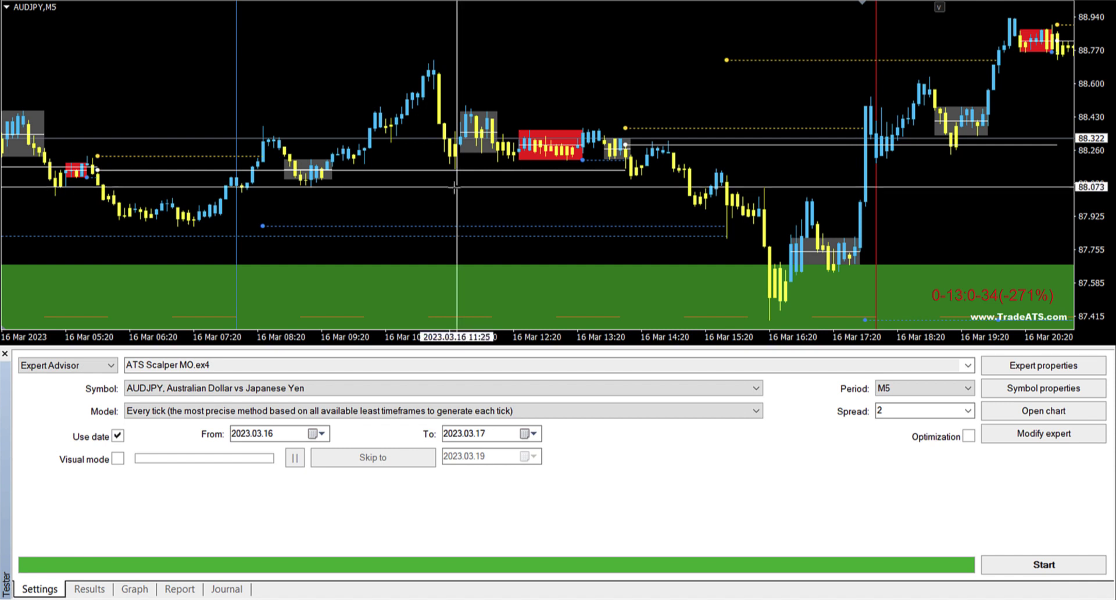
click(253, 235)
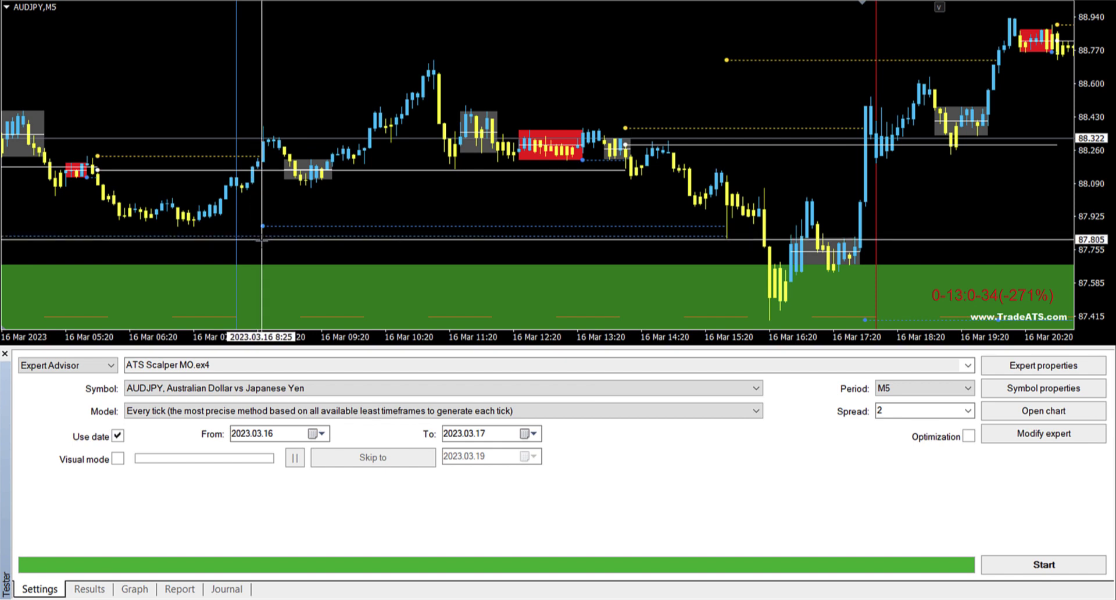
click(1026, 374)
double_click(611, 140)
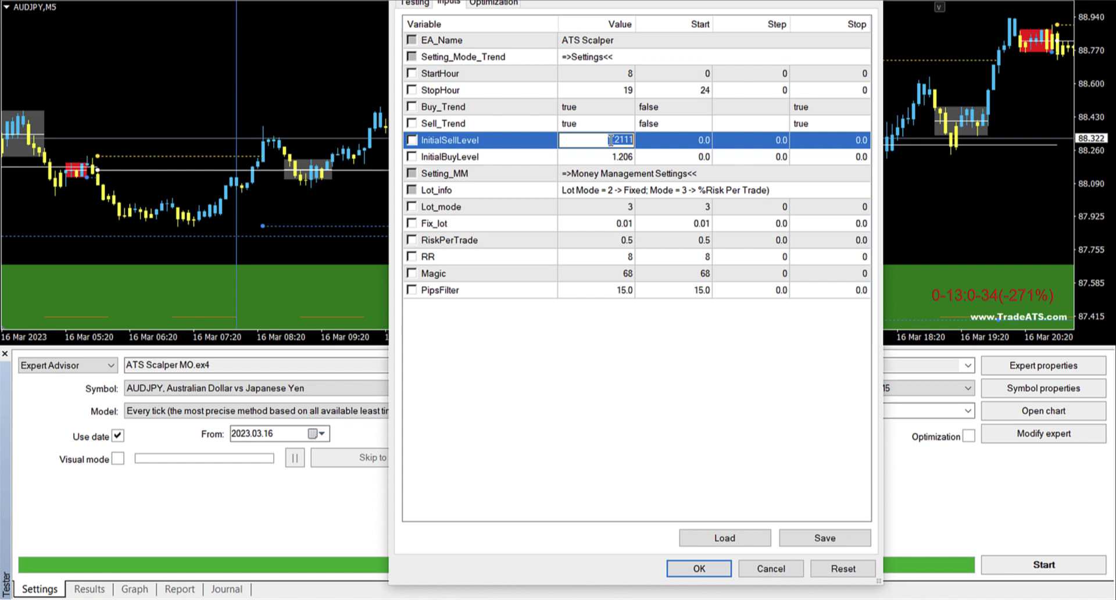
text(88.22)
click(615, 156)
click(616, 157)
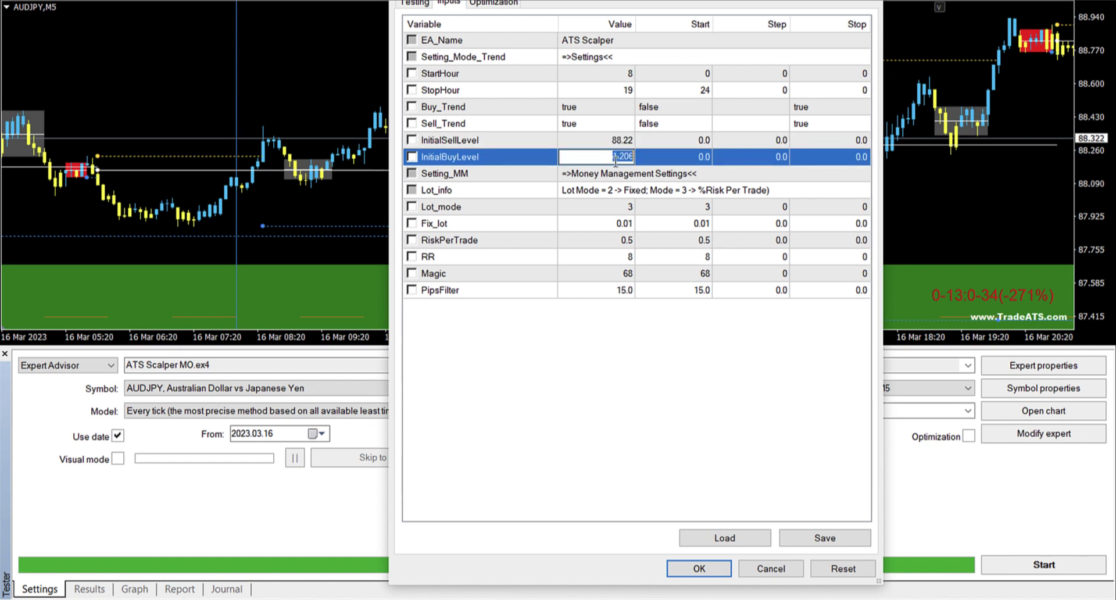
text(87.82)
key(Return)
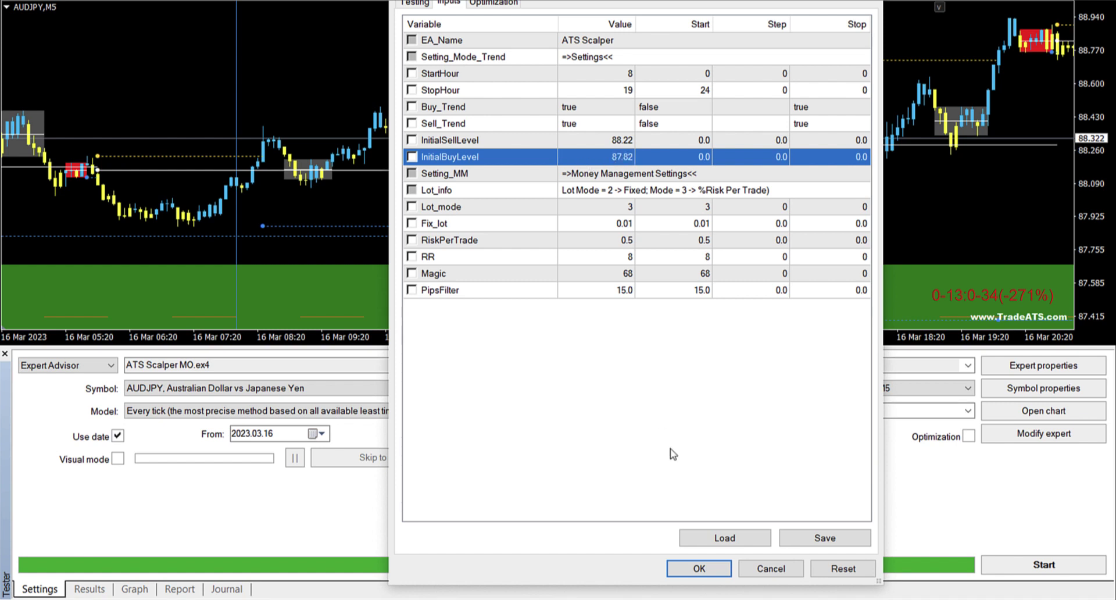
click(675, 454)
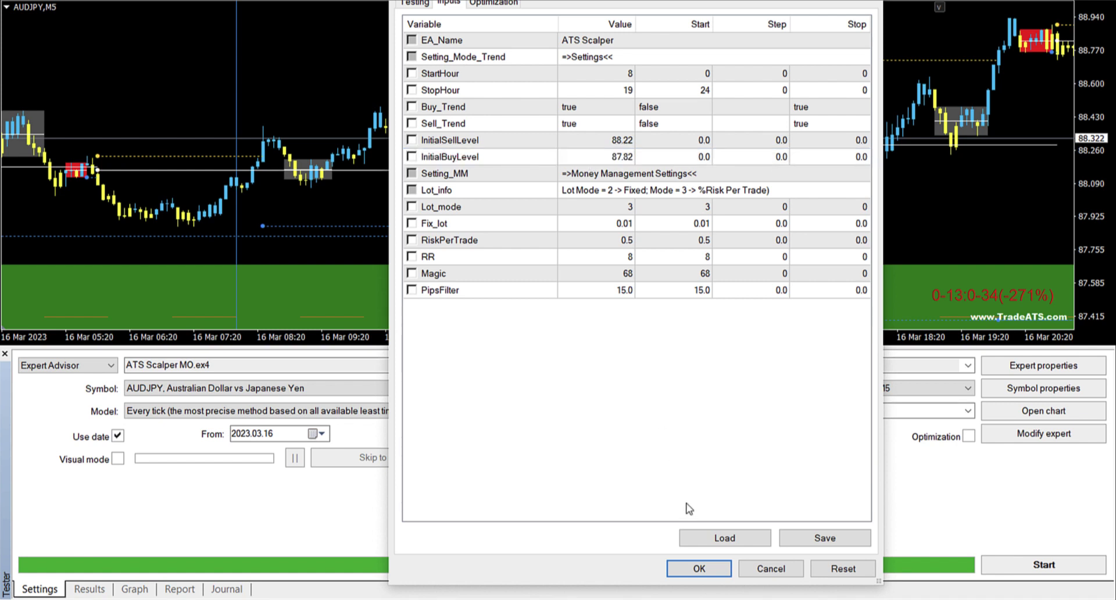
click(699, 569)
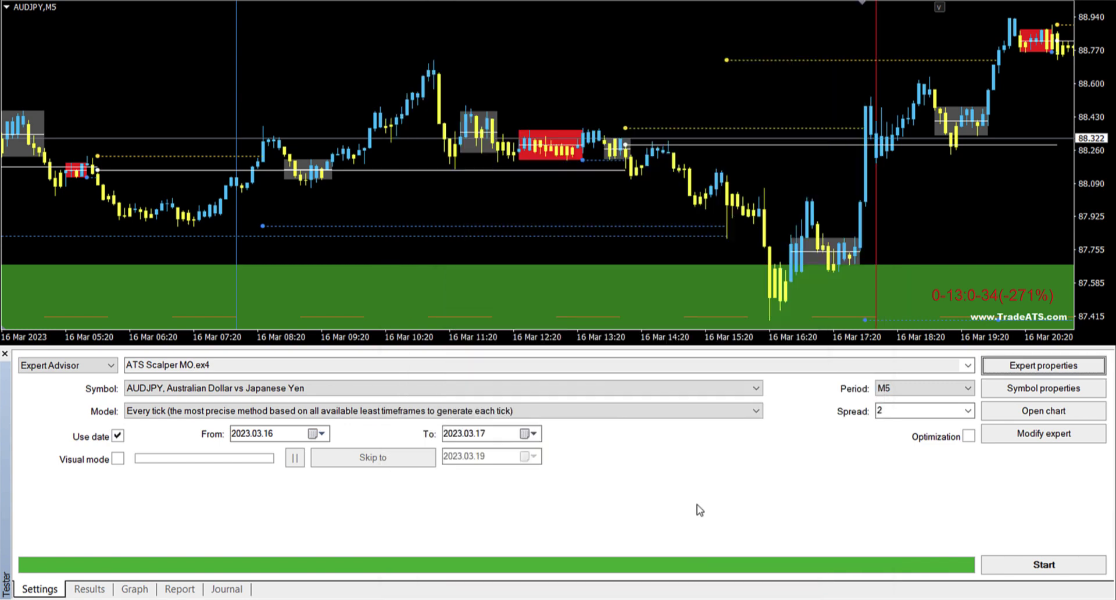
Run the AUDJPY M5 backtest of ATS Scalper MO and check its progress, trade list and balance graph while it runs.
click(1044, 565)
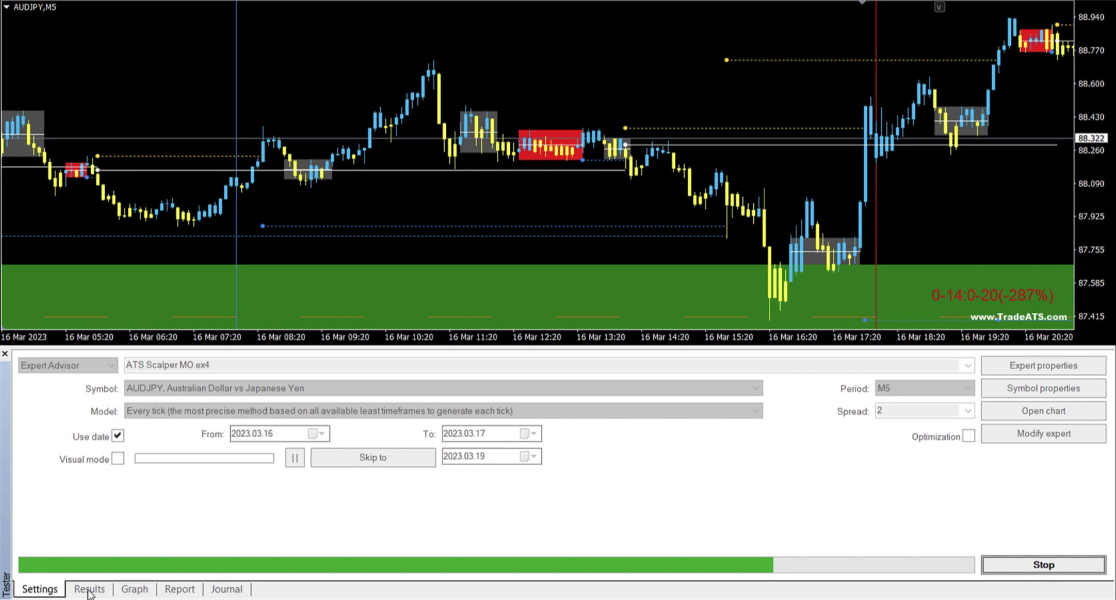
click(89, 590)
click(136, 590)
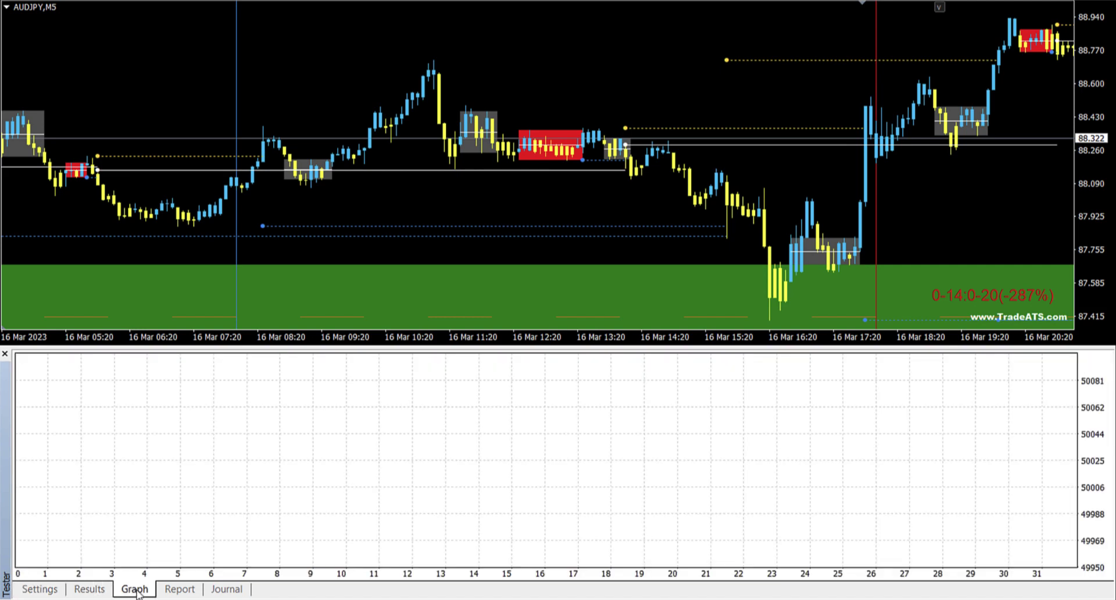
click(90, 590)
click(49, 591)
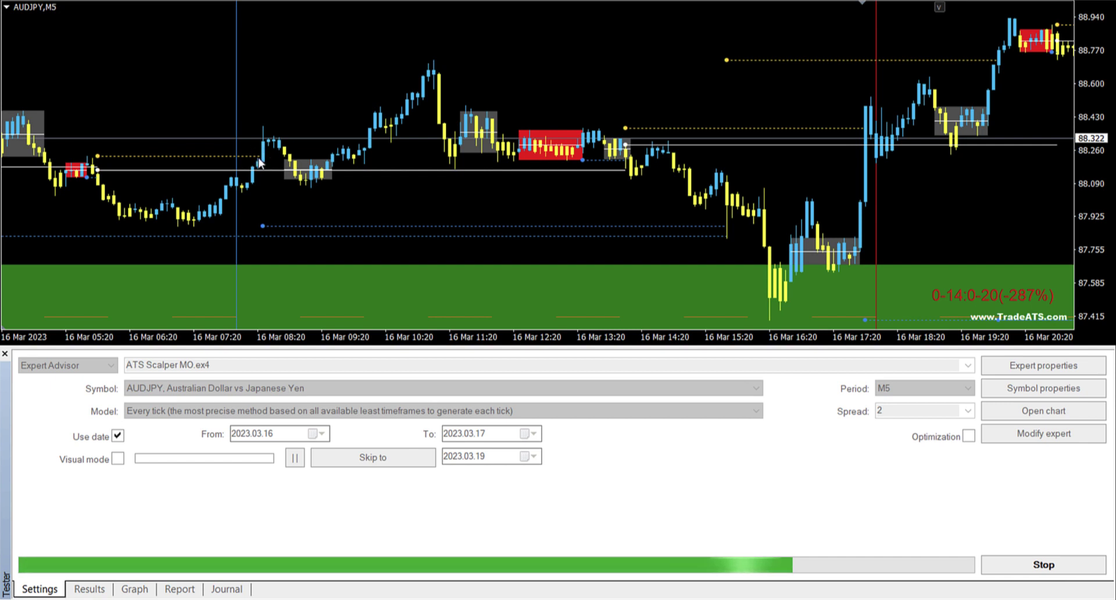
mouse_move(271, 147)
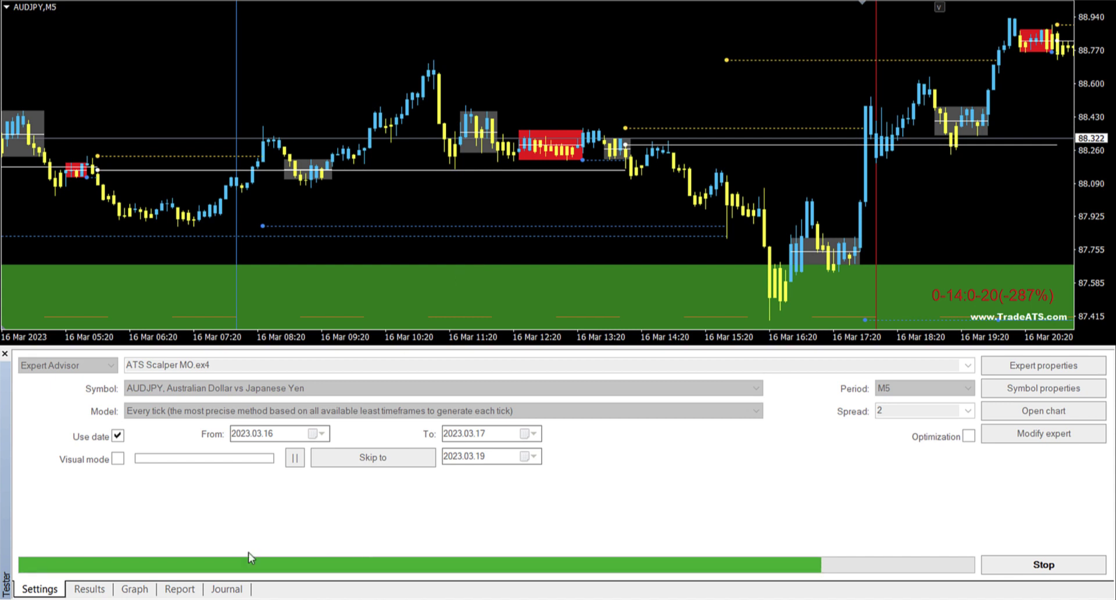
click(94, 588)
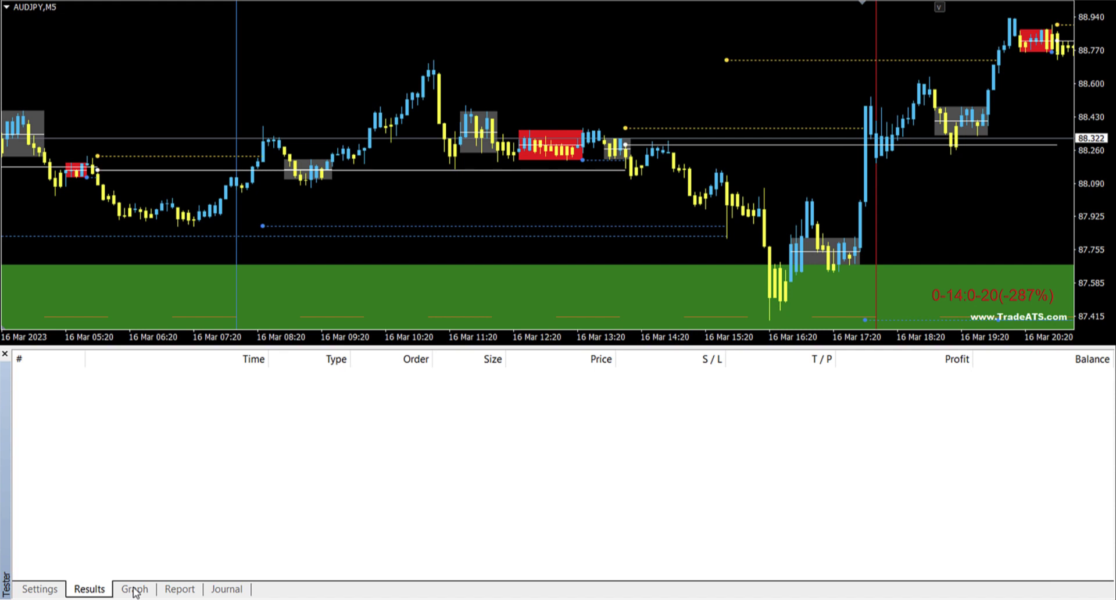
click(46, 589)
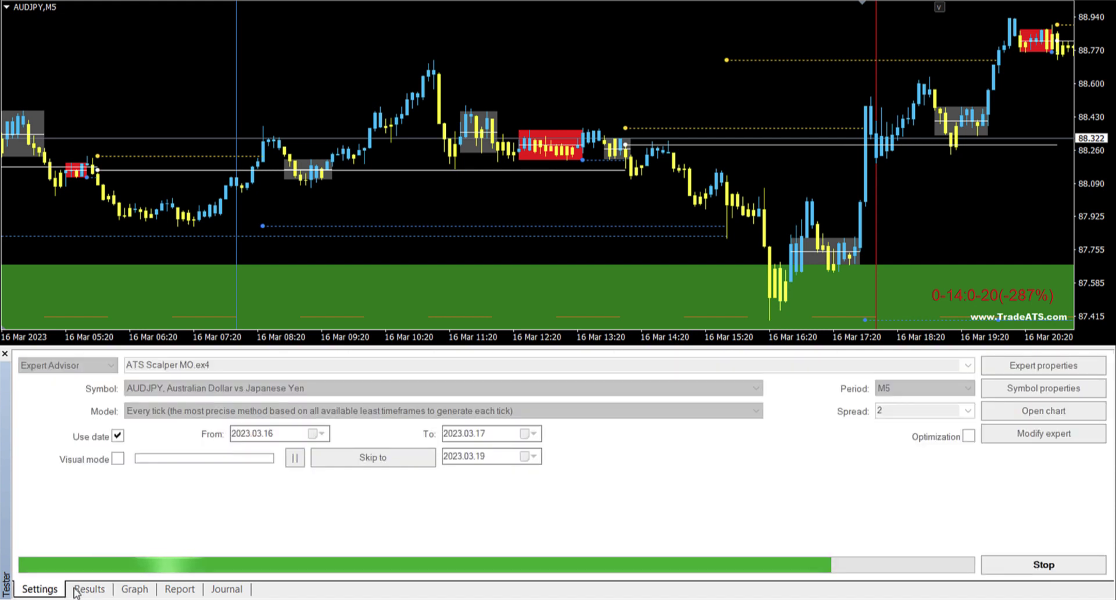
click(133, 589)
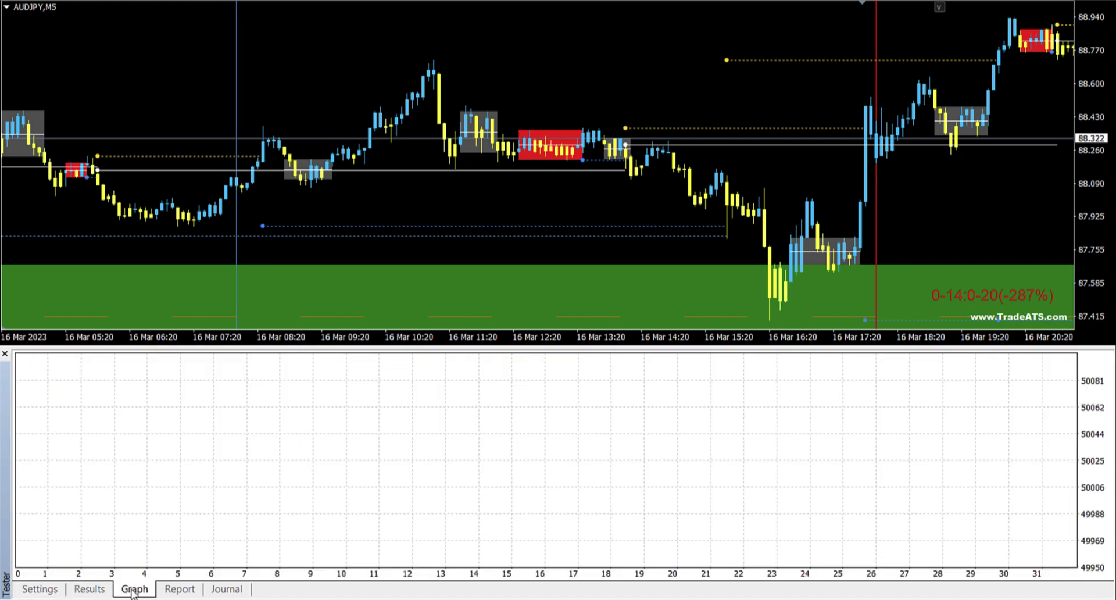
Review the executed AUDJPY trades through the last entry and compare them with the balance graph.
click(90, 589)
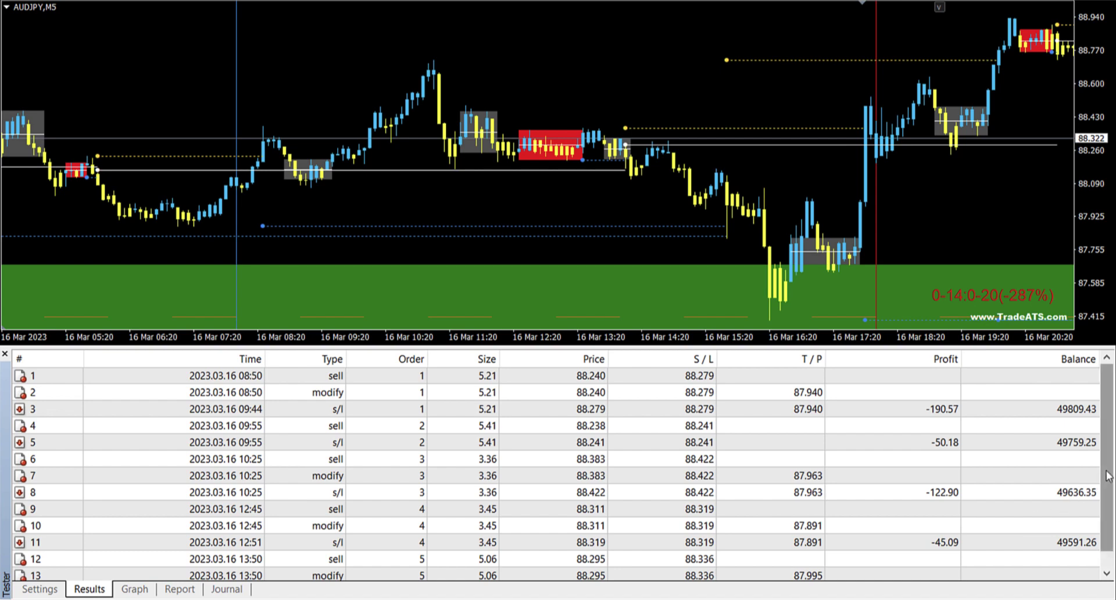
scroll(1108, 475, down, 1)
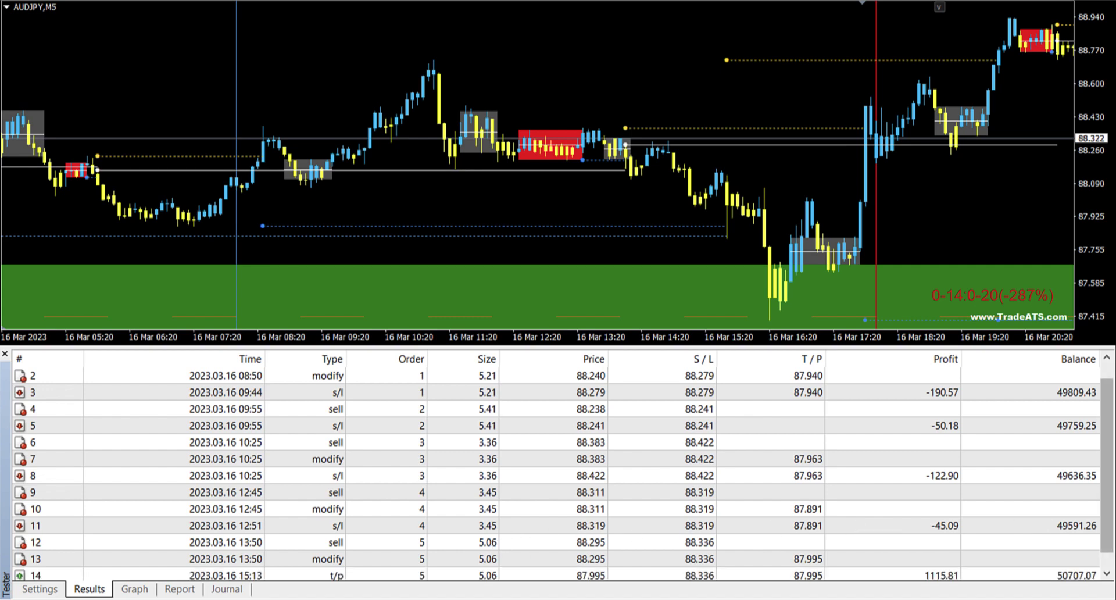
scroll(1111, 493, down, 1)
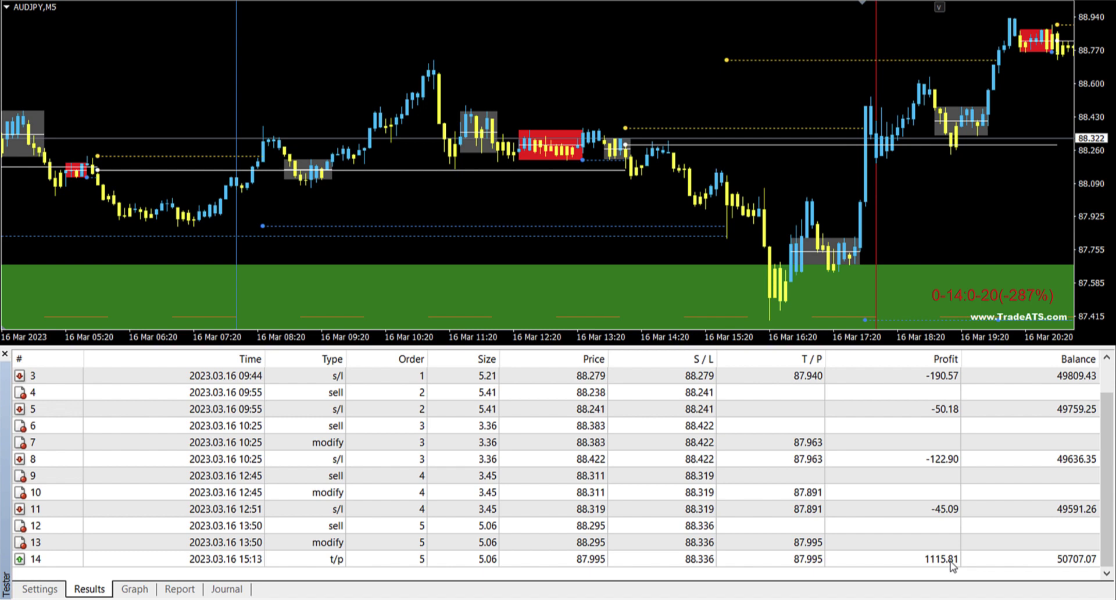
click(135, 589)
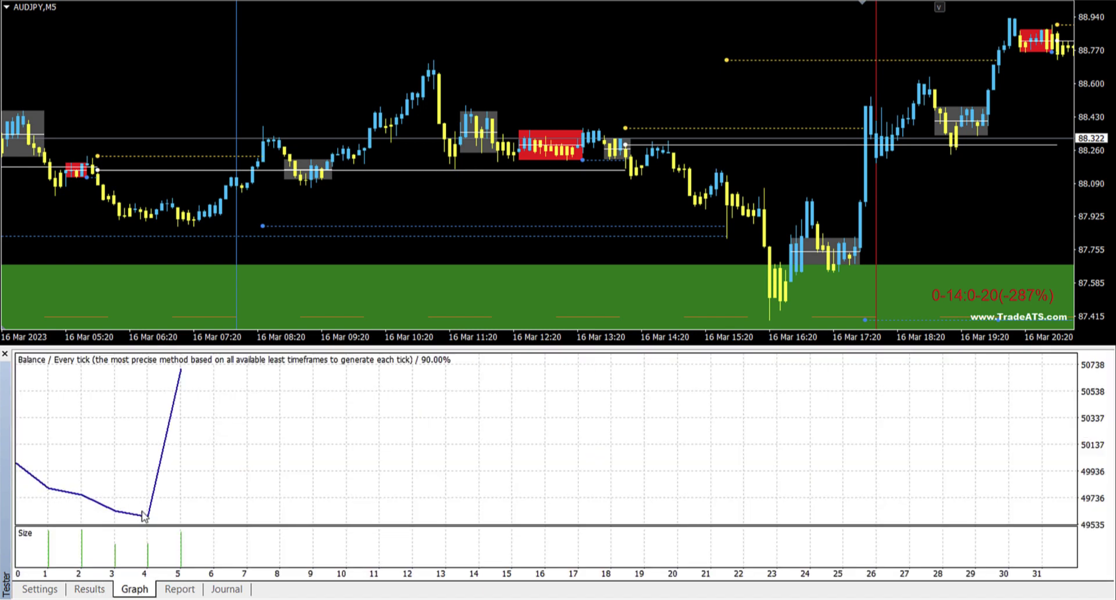
mouse_move(145, 510)
click(90, 589)
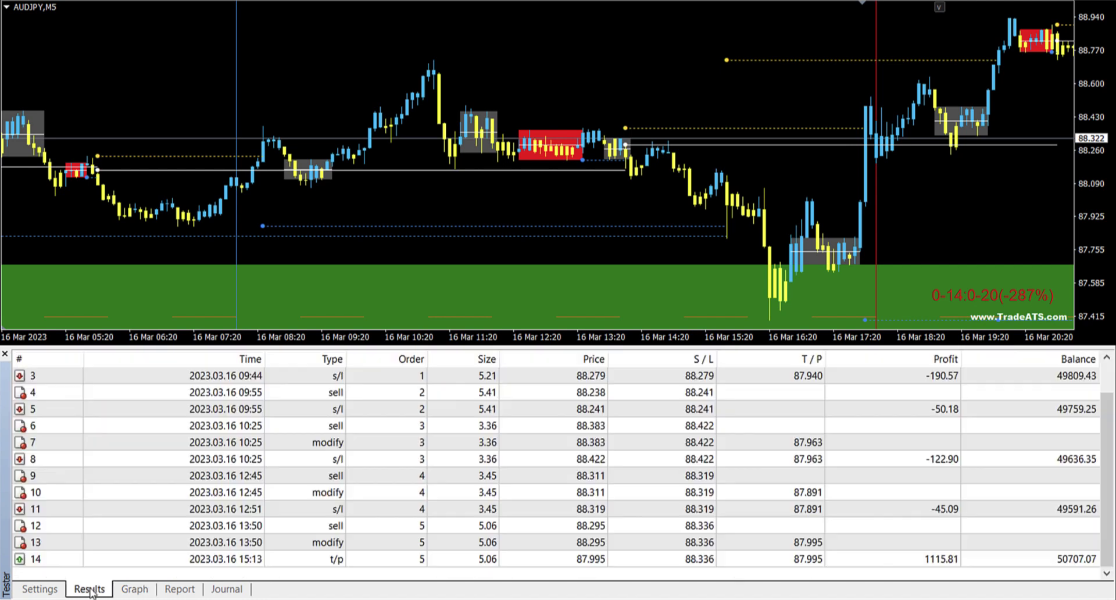
Examine the AUDJPY performance report, recheck the balance graph and trade list, and return to the tester settings.
click(40, 590)
click(171, 590)
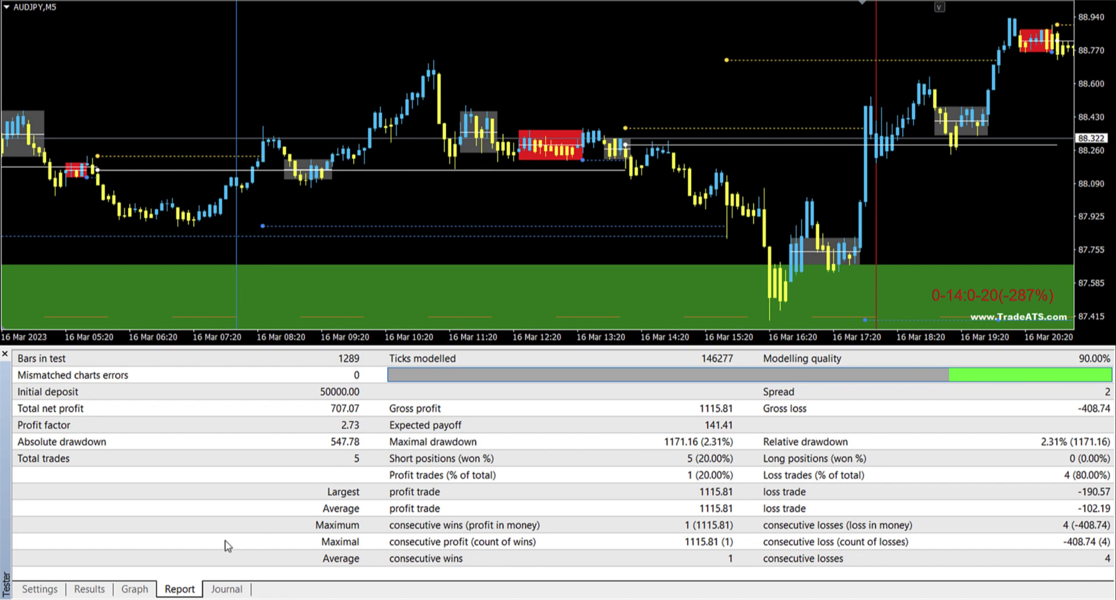
click(133, 590)
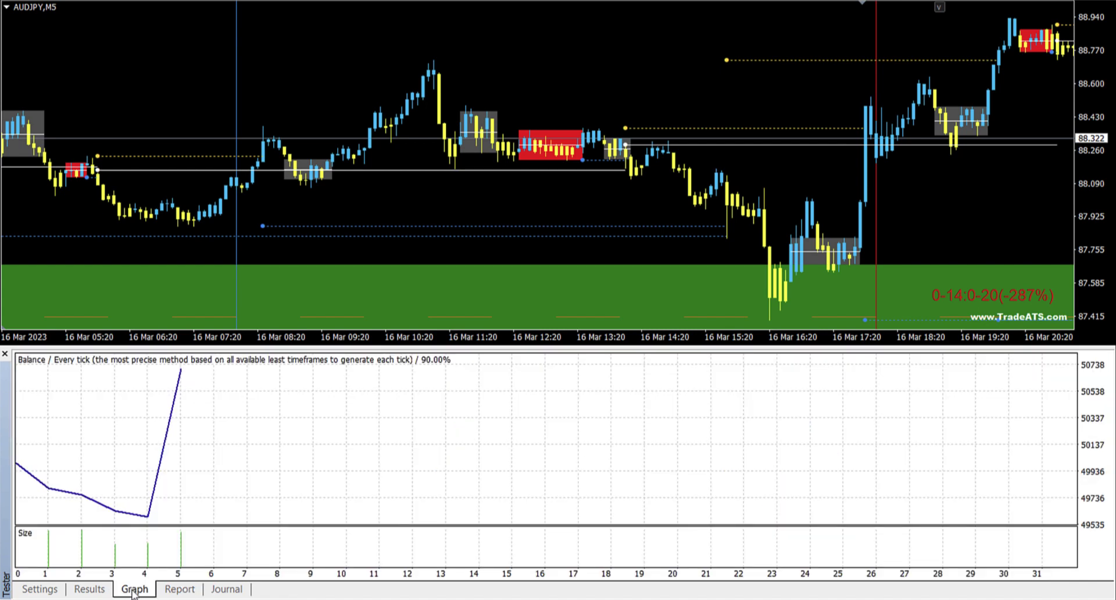
click(82, 591)
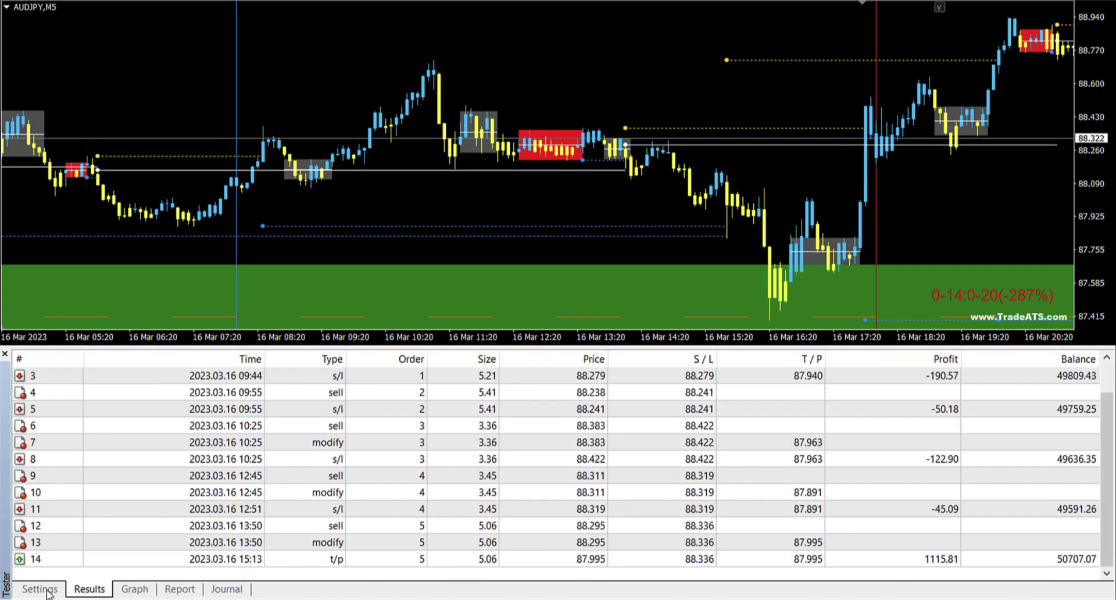
click(49, 592)
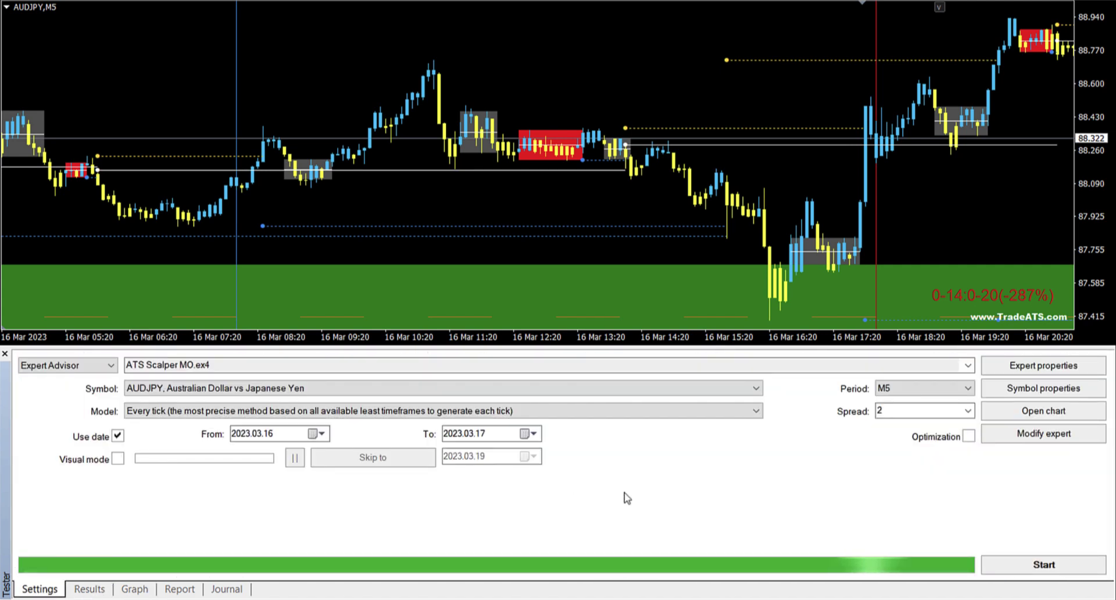